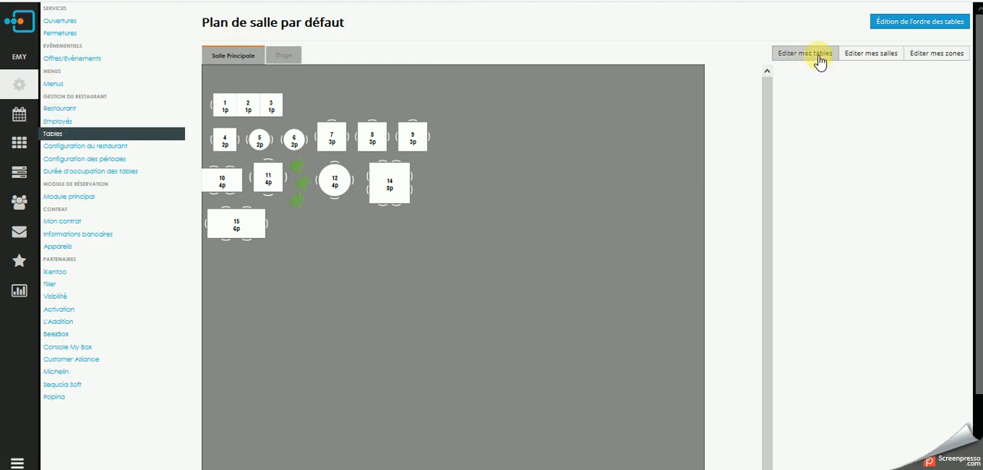
Look at table 9's editing options and the room editing mode of the Salle Principale, and open zone editing.
left_click(410, 142)
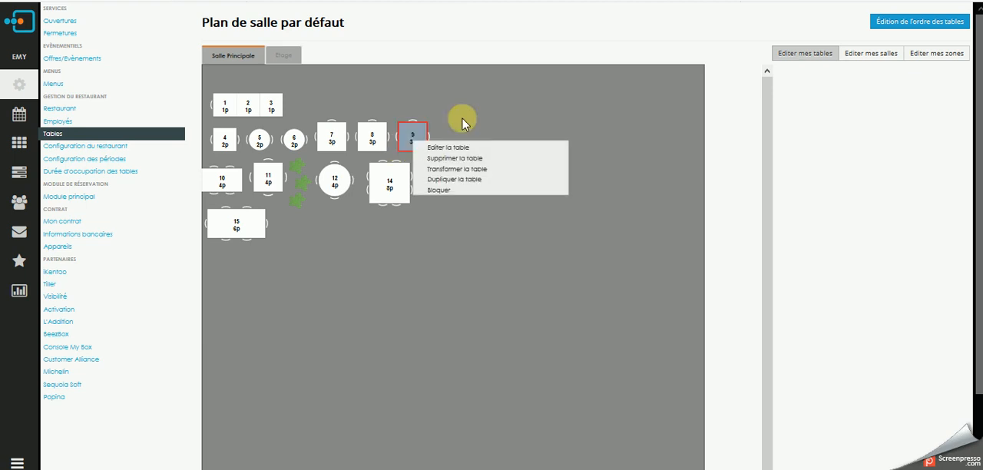
left_click(872, 55)
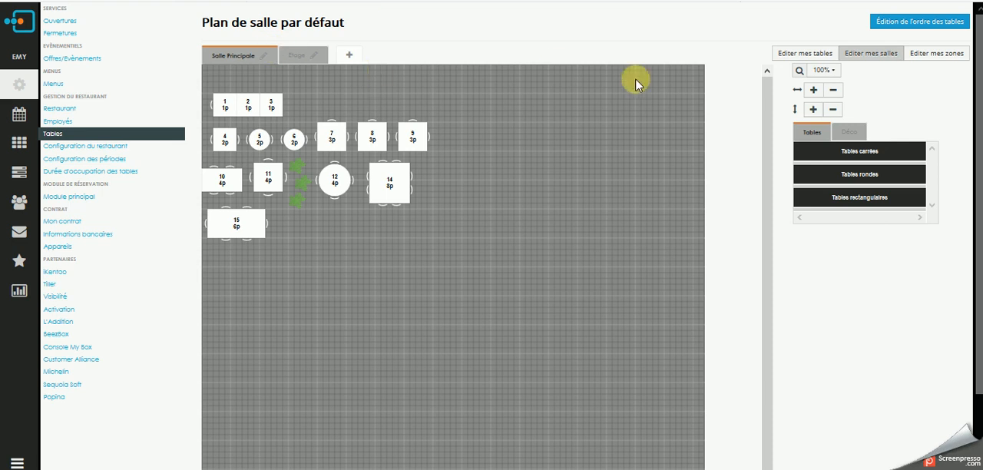
left_click(941, 61)
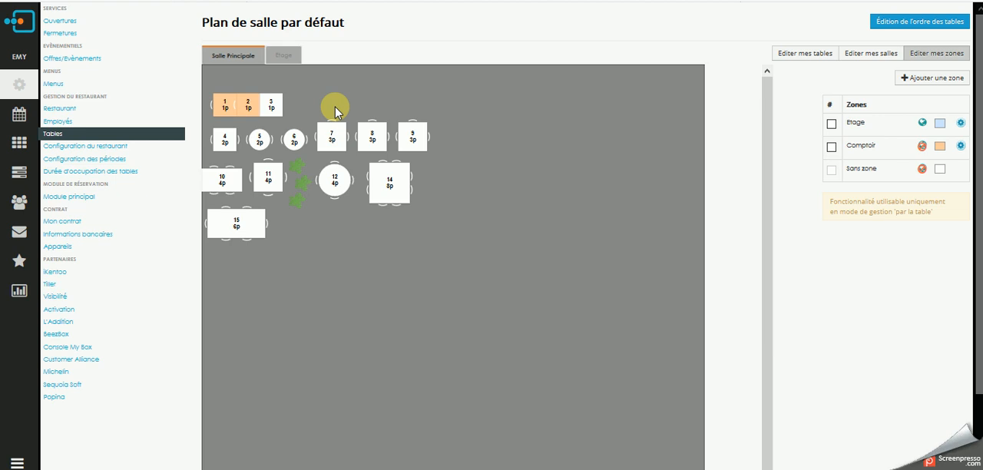
Examine the zone creation form, including its online booking option and language choices, and close it without creating a zone.
left_click(943, 82)
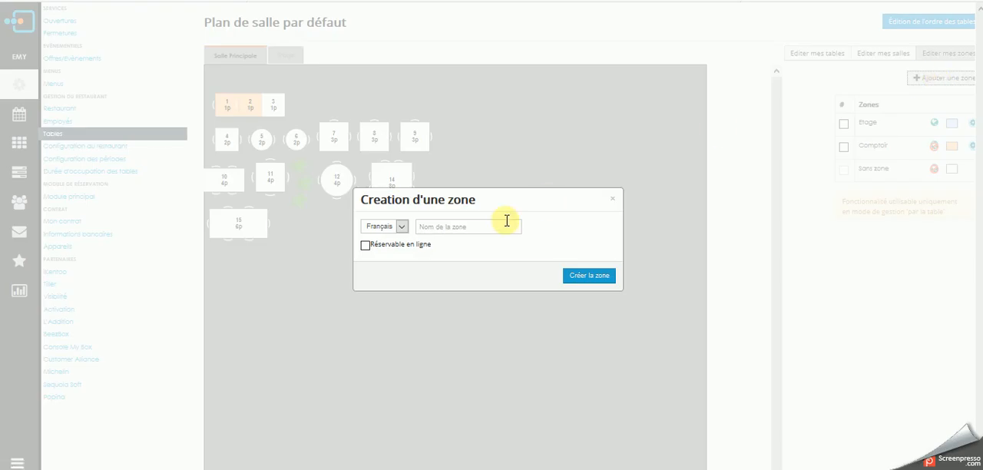
left_click(481, 224)
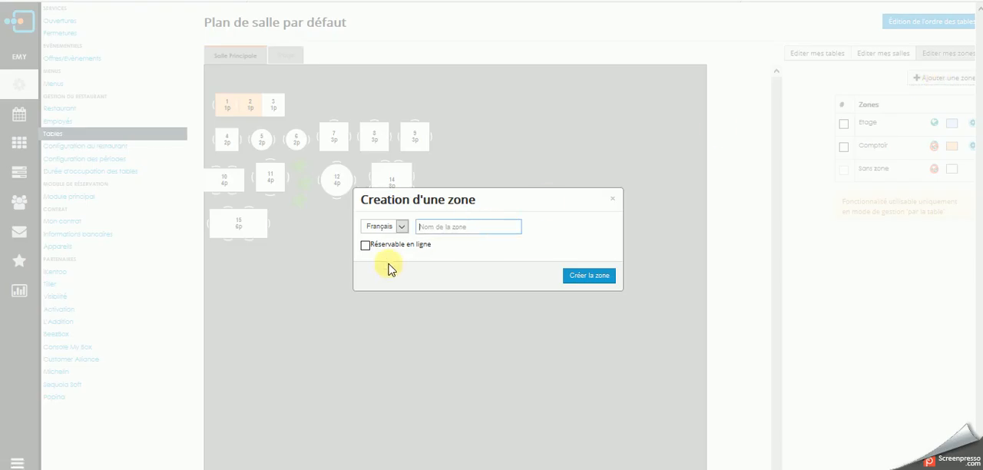
left_click(365, 246)
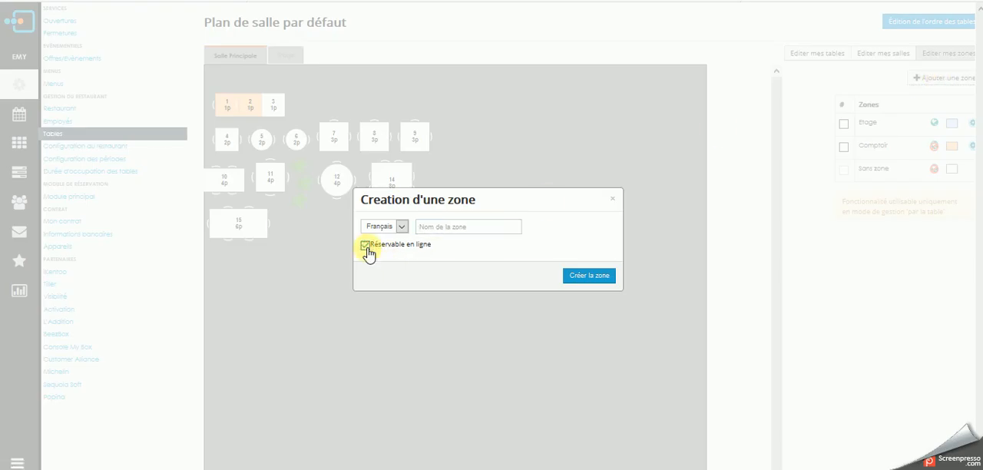
left_click(366, 246)
left_click(402, 228)
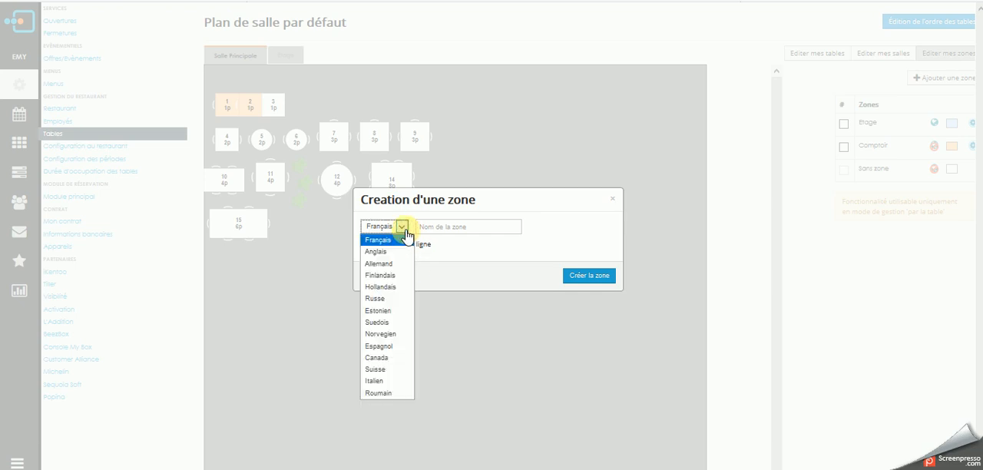
left_click(454, 250)
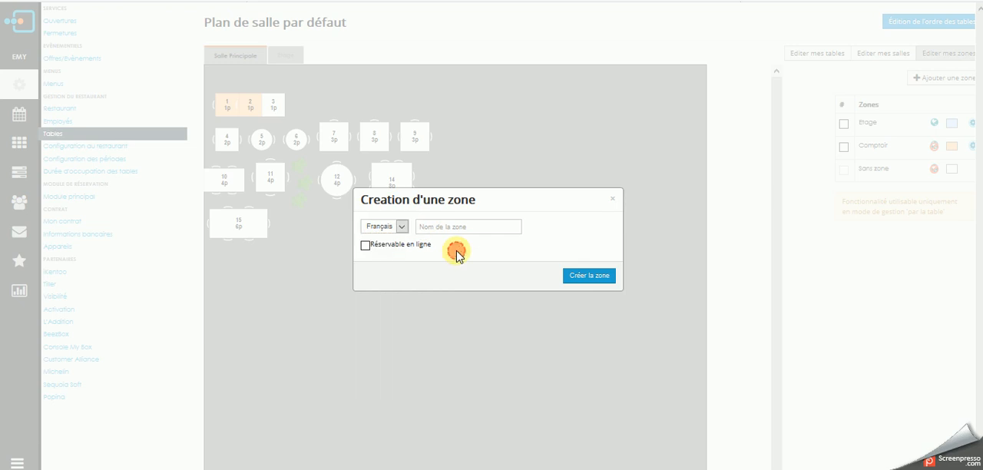
left_click(615, 202)
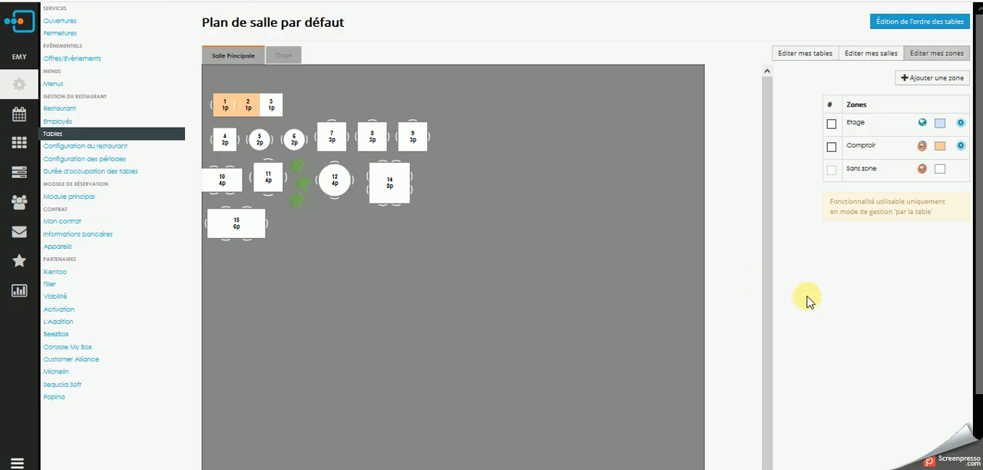
Try assigning tables 3 and 4 to the Comptoir zone and remove both from it again.
left_click(831, 146)
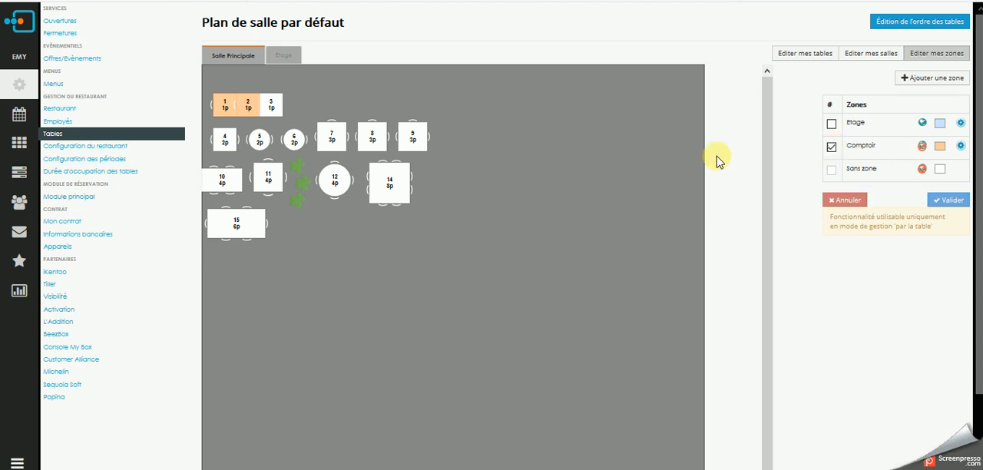
left_click(272, 103)
left_click(223, 139)
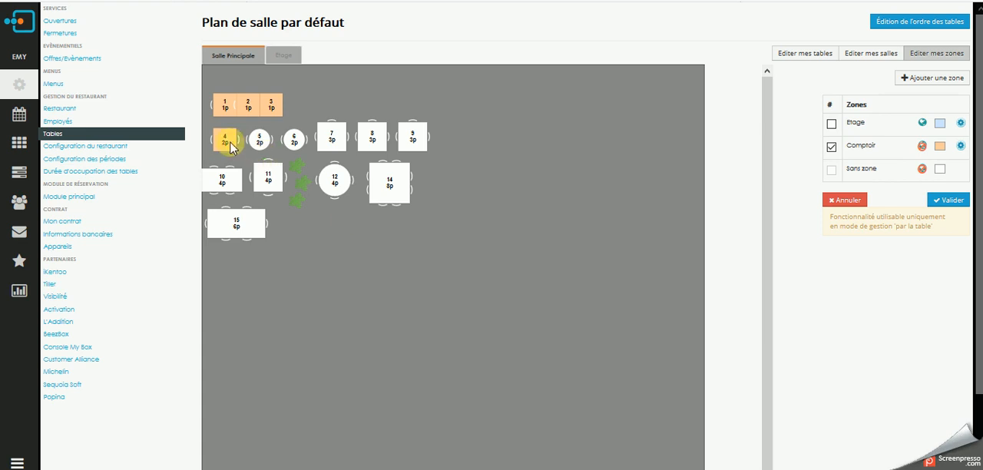
left_click(226, 143)
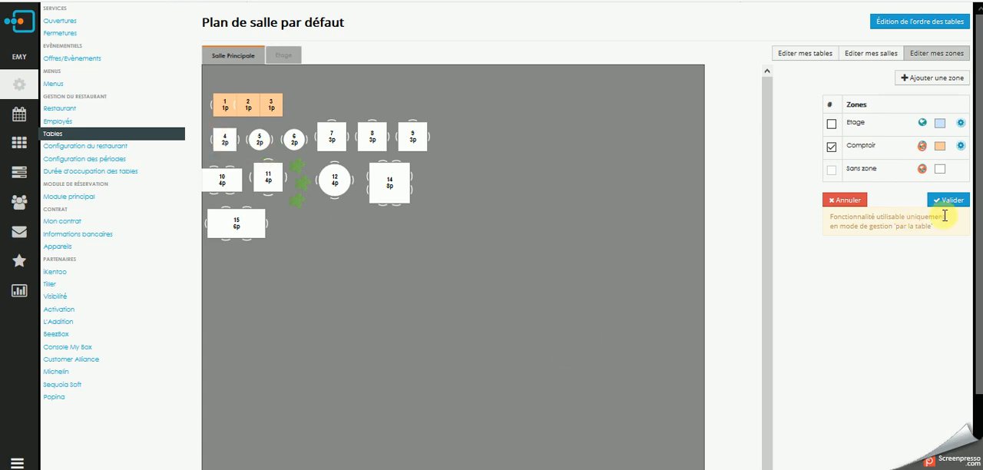
left_click(272, 106)
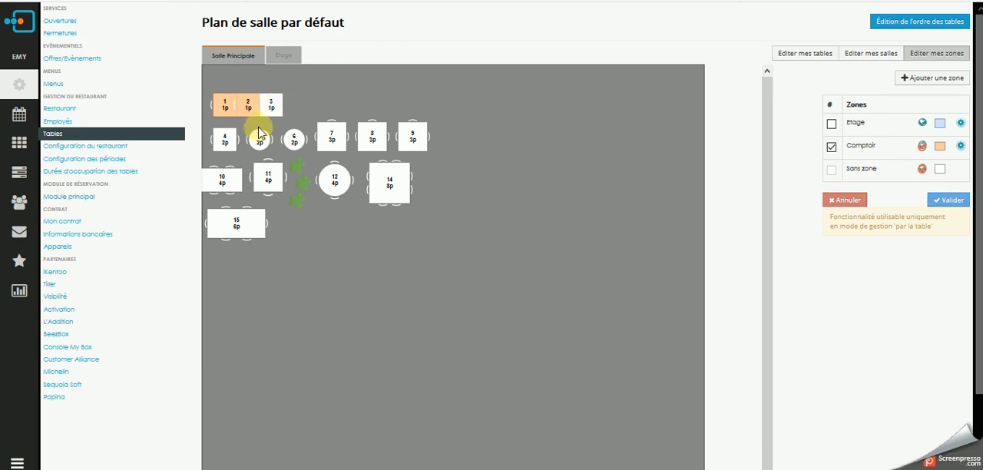
double_click(259, 140)
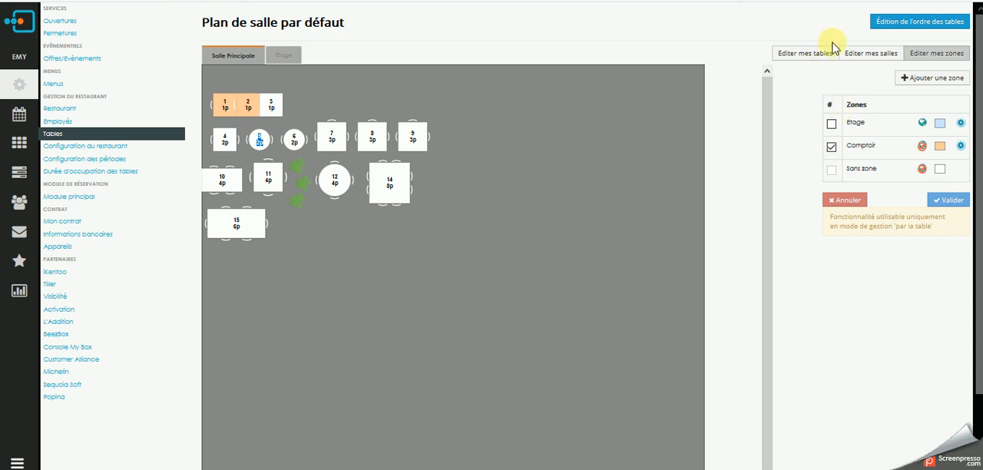
Open the table assignment order, start a complete reordering and look at both rooms, ending on the Salle Principale.
left_click(907, 23)
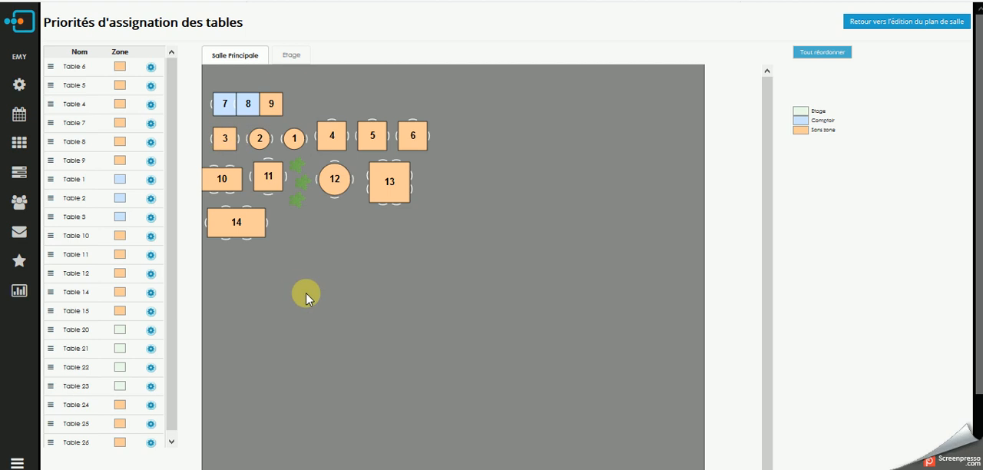
left_click(842, 61)
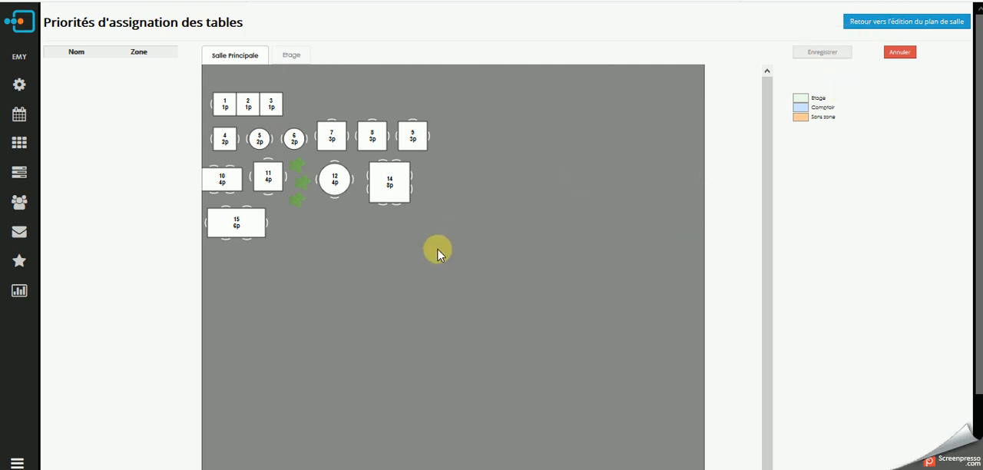
left_click(290, 54)
left_click(231, 55)
Rank tables 5, 4, 6, 7, 8 and 9 of the Salle Principale as assignment priorities 1 to 6.
left_click(261, 143)
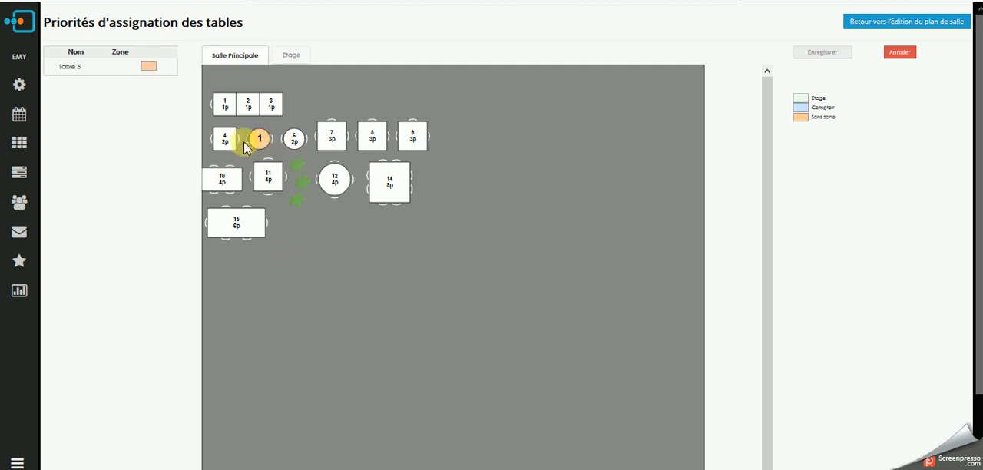
left_click(227, 146)
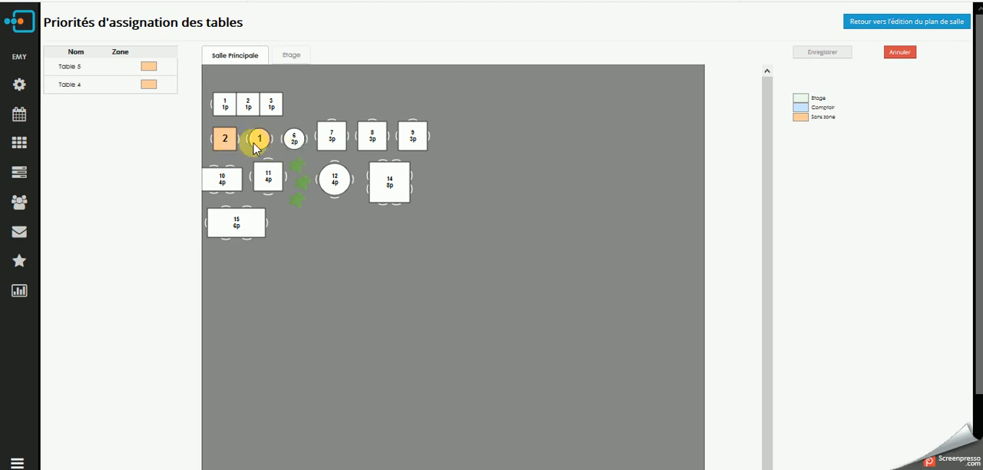
left_click(295, 144)
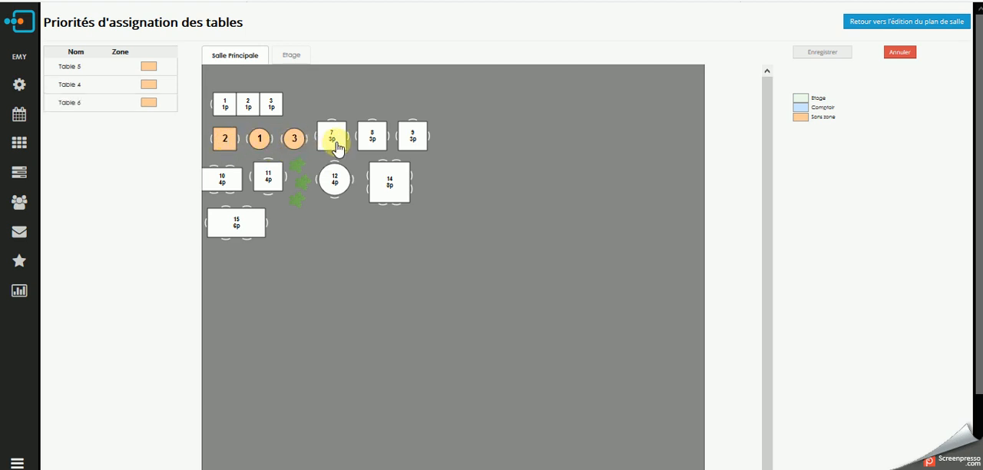
left_click(332, 140)
left_click(382, 142)
left_click(415, 137)
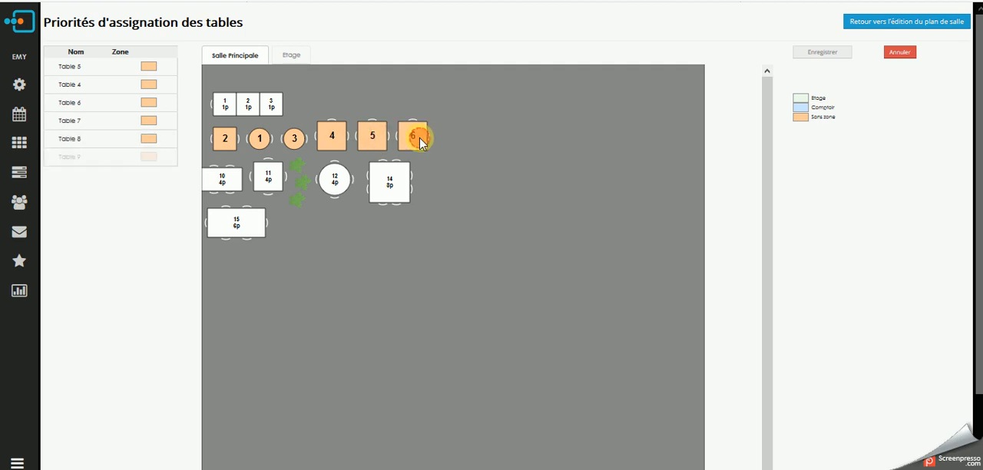
Rank tables 10, 11, 12, 14, 15, 1, 2 and 3 as assignment priorities 7 to 14.
left_click(221, 185)
left_click(268, 177)
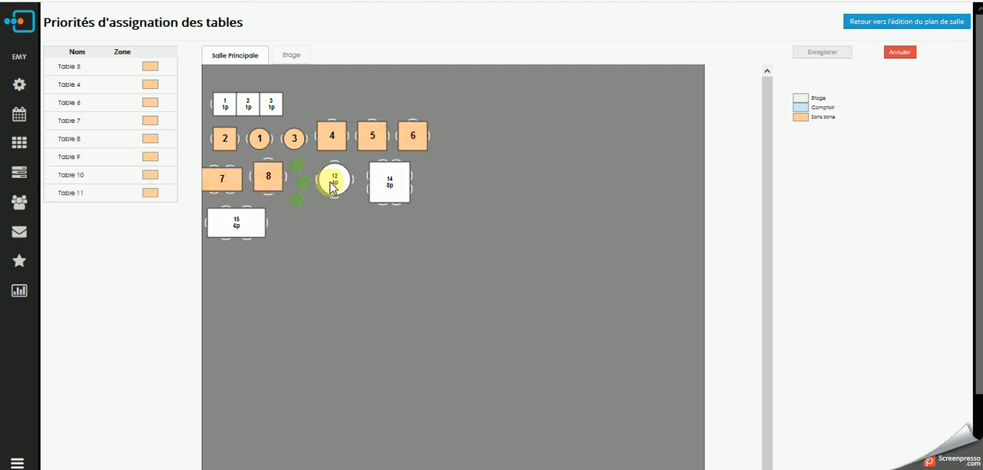
left_click(334, 178)
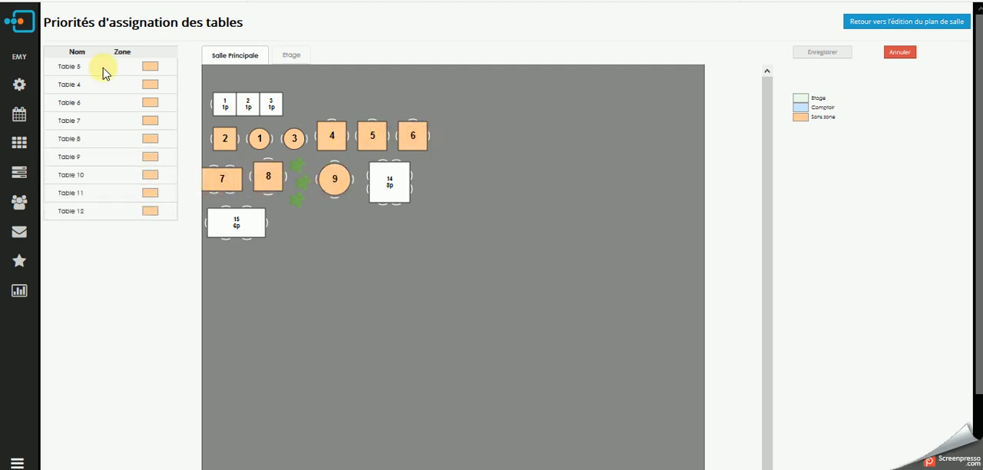
left_click(395, 188)
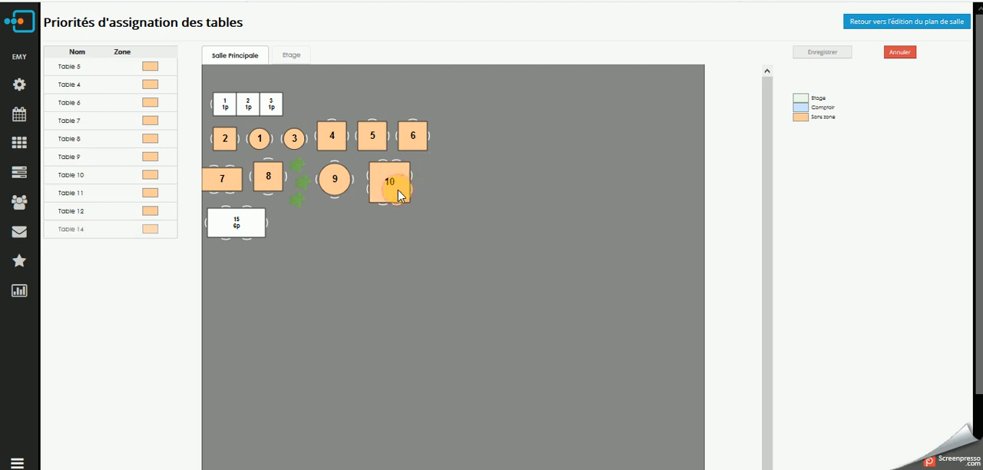
left_click(246, 235)
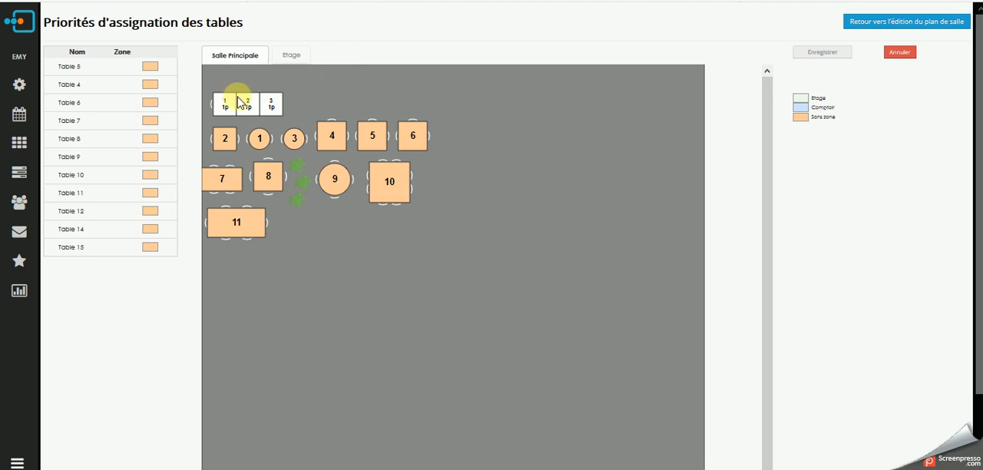
left_click(226, 115)
left_click(247, 107)
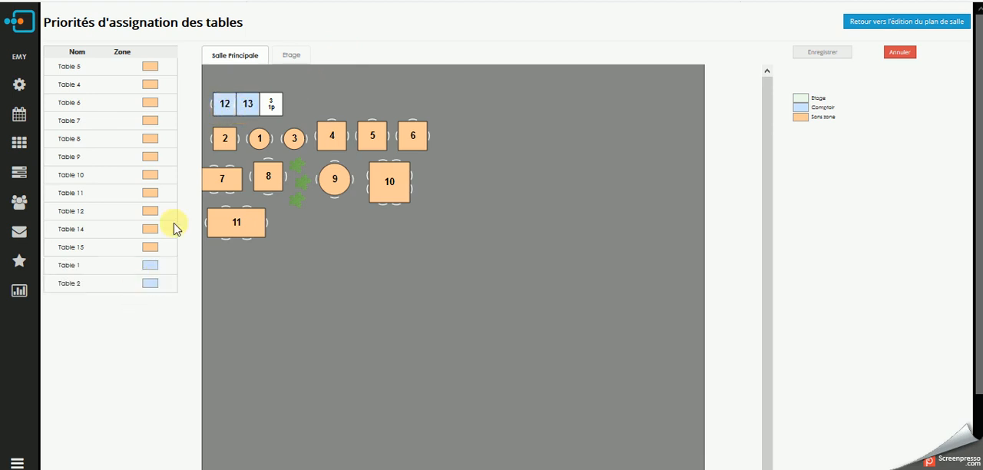
left_click(271, 104)
Rank Etage tables 20 to 26 in numerical order as priorities 15 to 21, and discard the whole reordering.
left_click(291, 56)
left_click(234, 88)
left_click(292, 88)
left_click(315, 89)
left_click(233, 117)
left_click(272, 116)
left_click(308, 119)
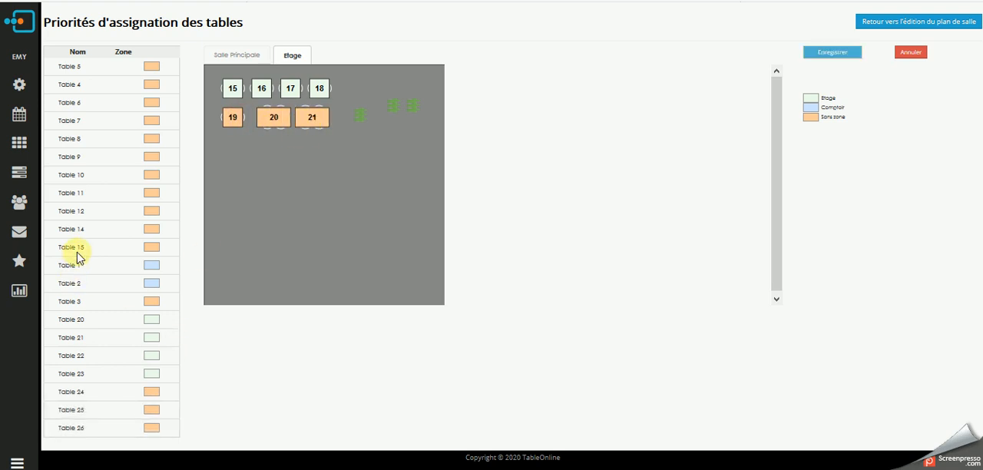
left_click(823, 54)
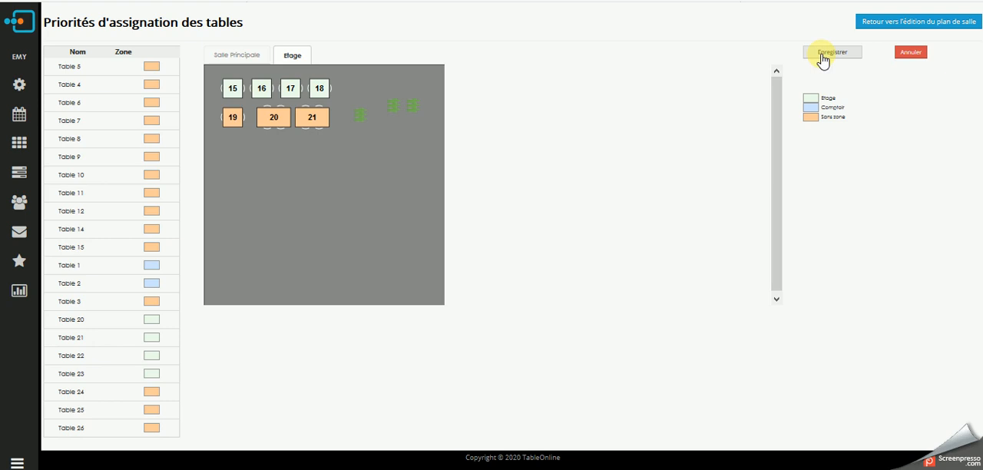
left_click(910, 55)
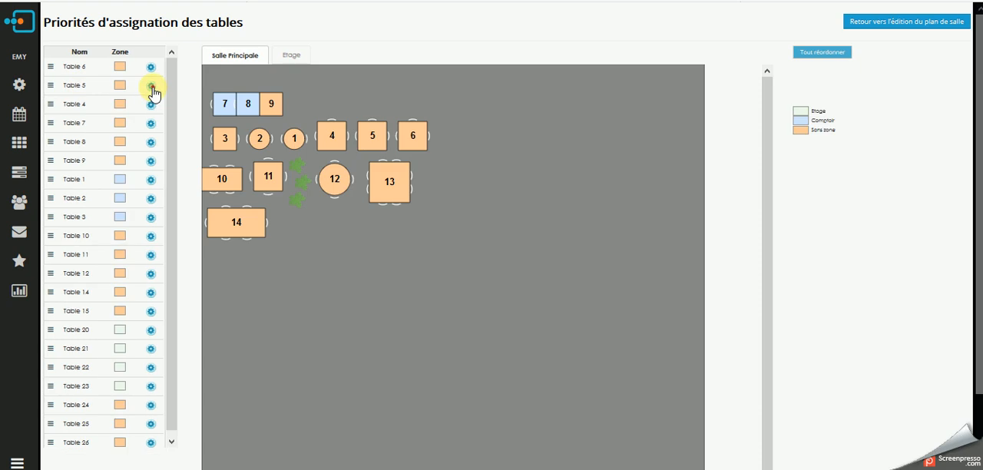
Look at the options for moving table 5 to the first or last position, and at its reordering handle.
left_click(152, 90)
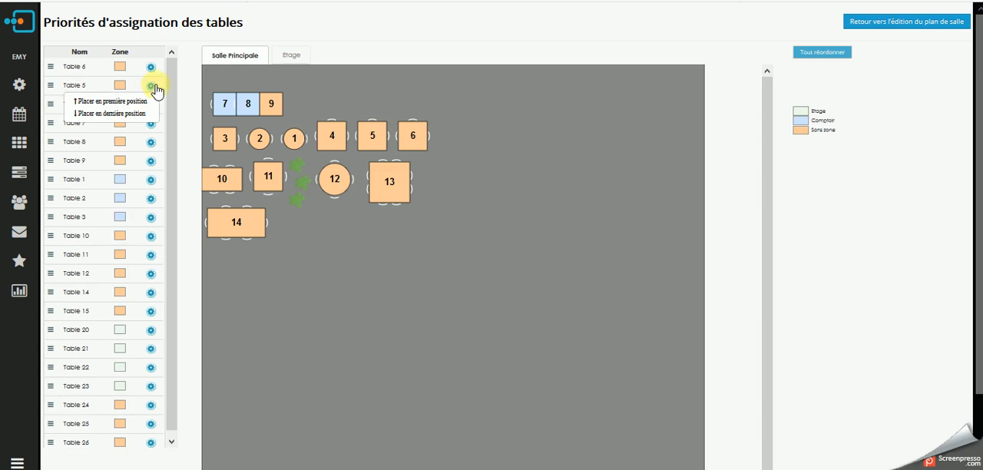
left_click(219, 83)
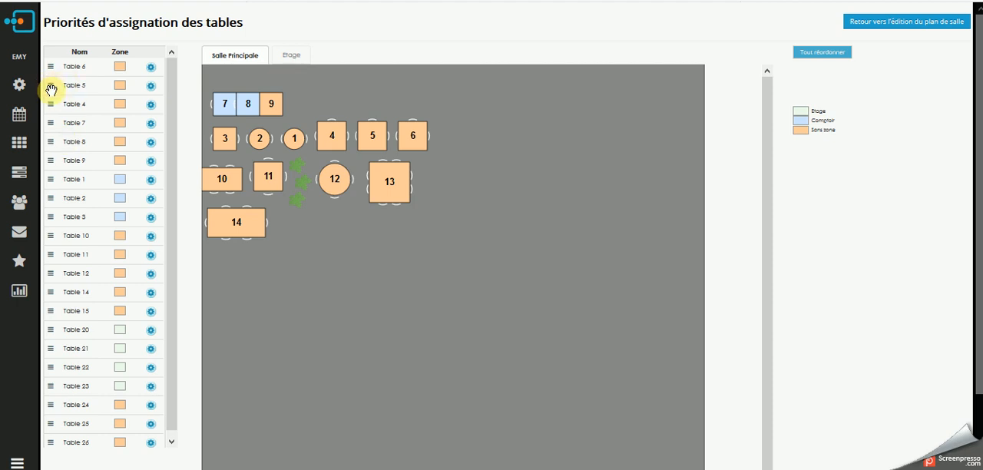
mouse_move(51, 89)
left_mouse_down()
mouse_move(54, 57)
mouse_move(63, 142)
mouse_move(48, 72)
mouse_move(51, 91)
left_mouse_up()
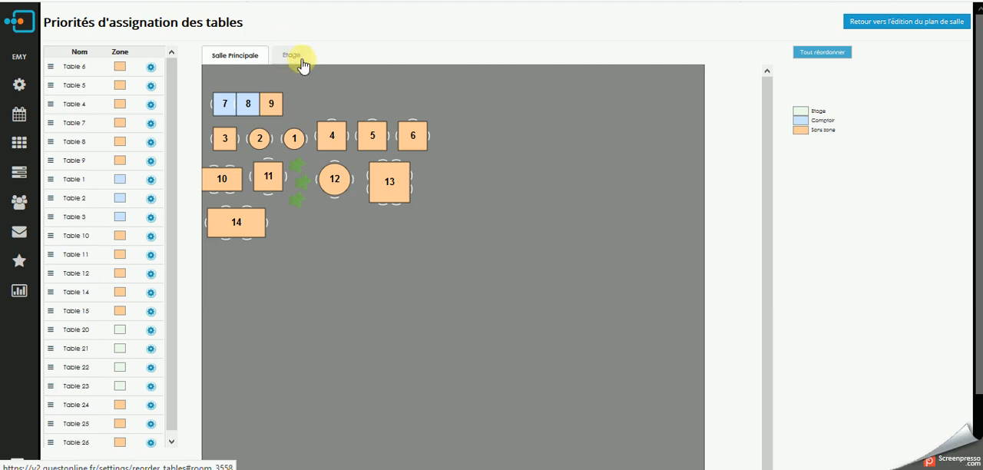
Return to the floor plan editor and display the Etage room.
left_click(909, 24)
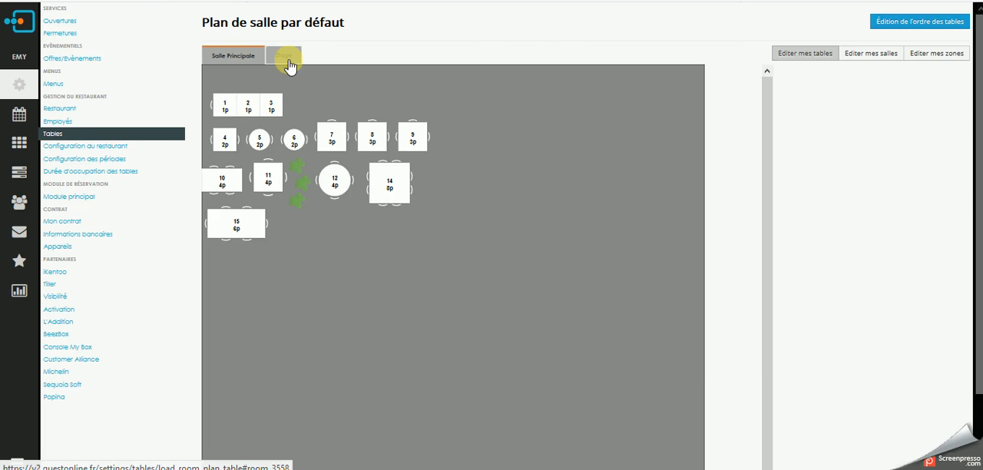
left_click(286, 55)
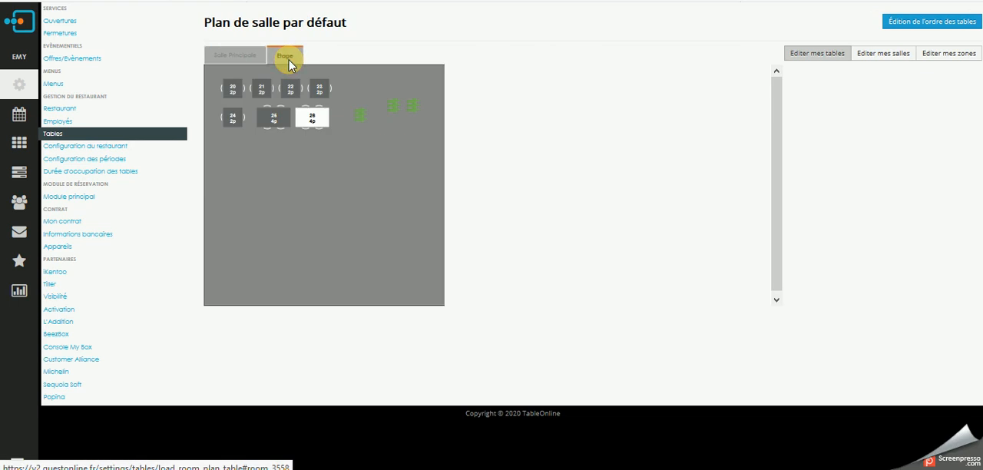